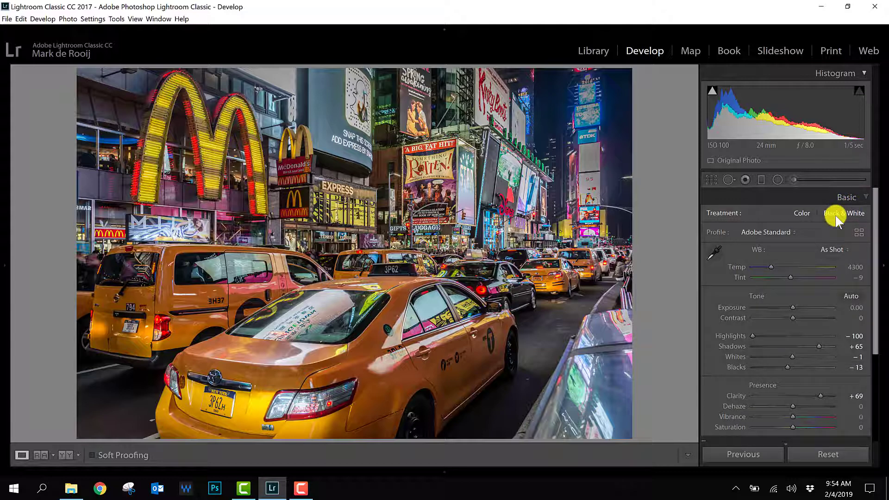
- Collapse the Basic adjustments, open the HSL saturation controls and set Red to -100
click(867, 196)
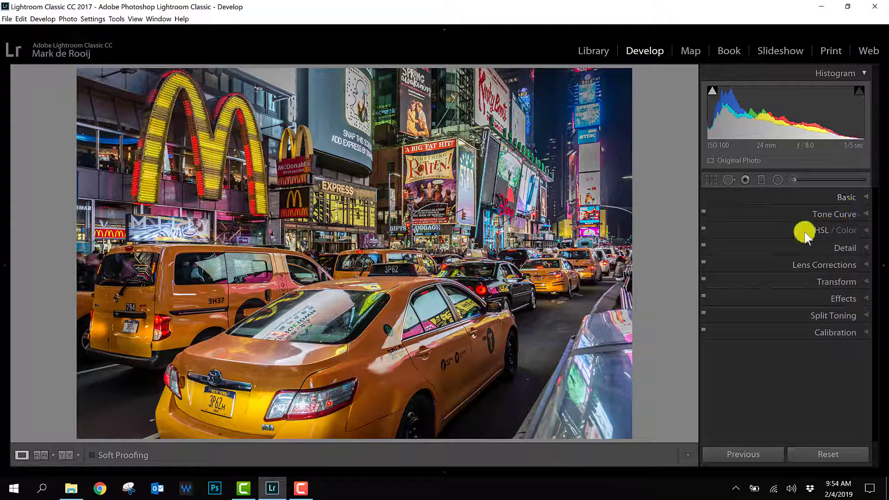
click(780, 234)
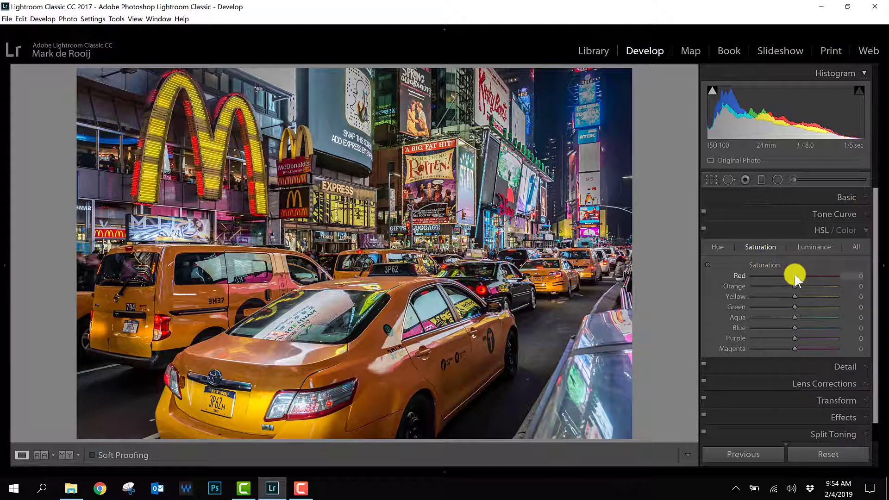
drag(779, 276, 745, 277)
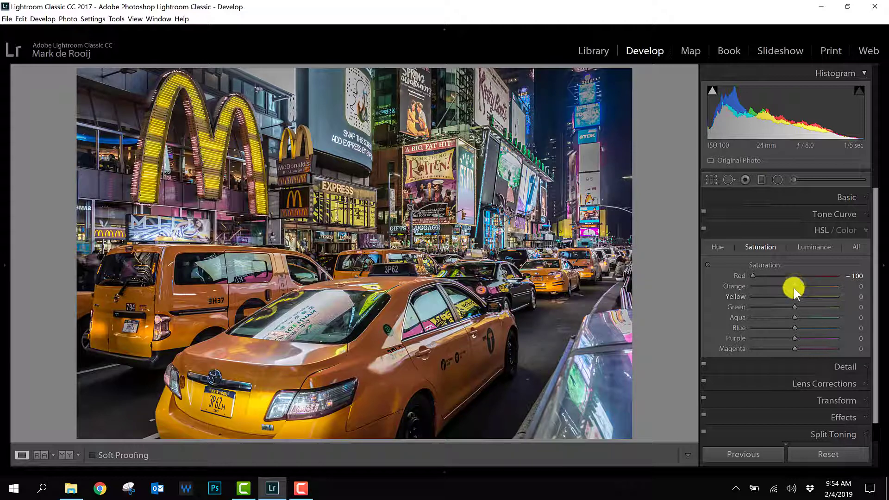
- Try Orange saturation at -100 and Yellow at +19, and reset both to 0
drag(776, 292, 709, 291)
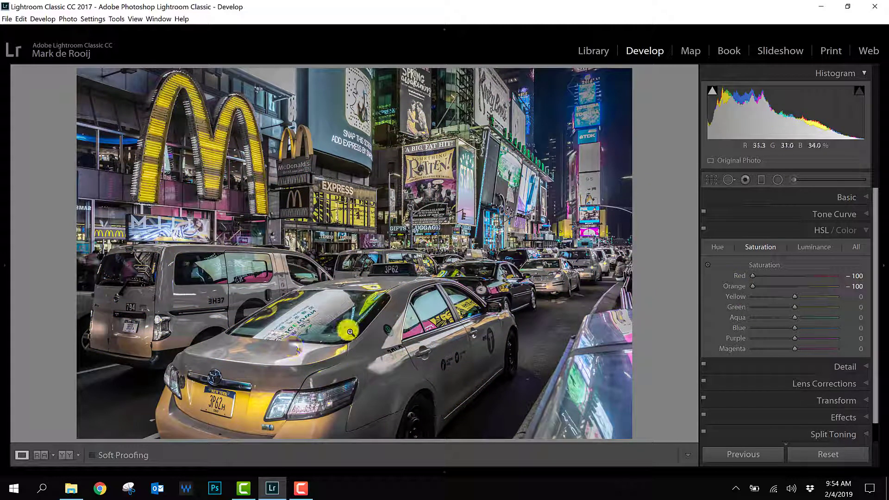
drag(830, 297, 801, 303)
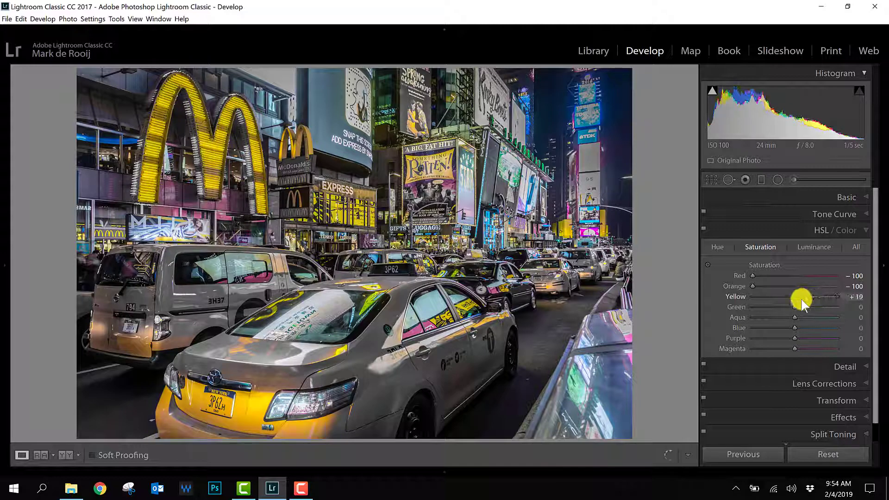
double_click(803, 296)
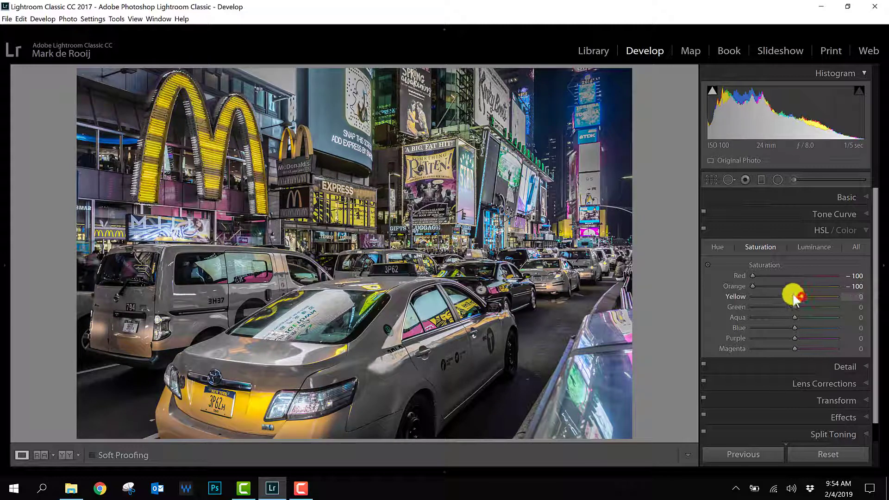
double_click(752, 286)
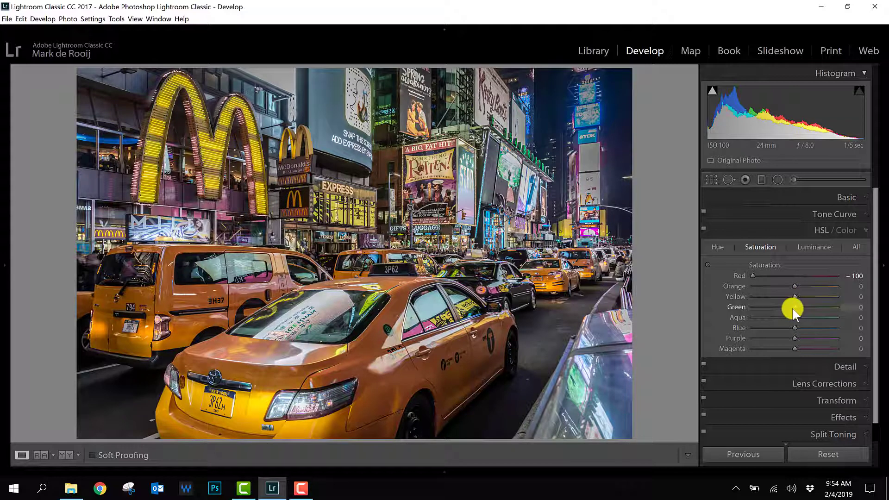
- Set the Green, Aqua, Blue, Purple and Magenta saturation to -100
drag(793, 308, 730, 307)
drag(789, 321, 739, 321)
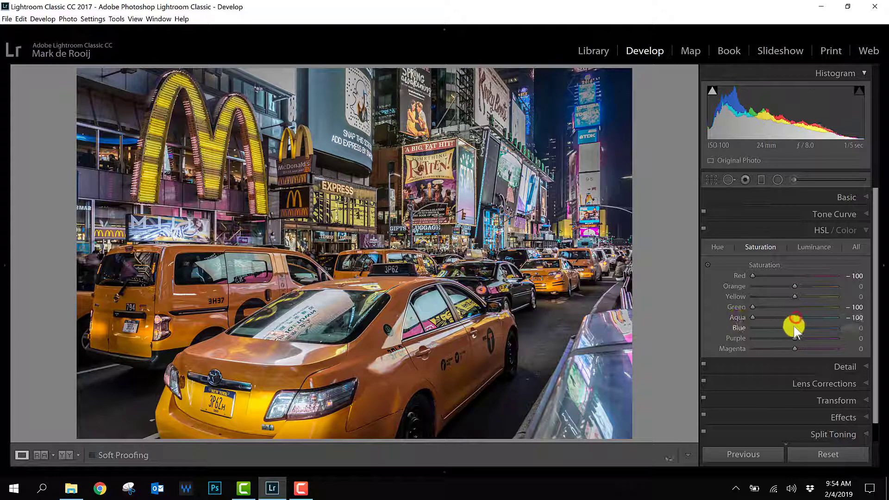
drag(795, 329, 736, 330)
drag(795, 338, 697, 352)
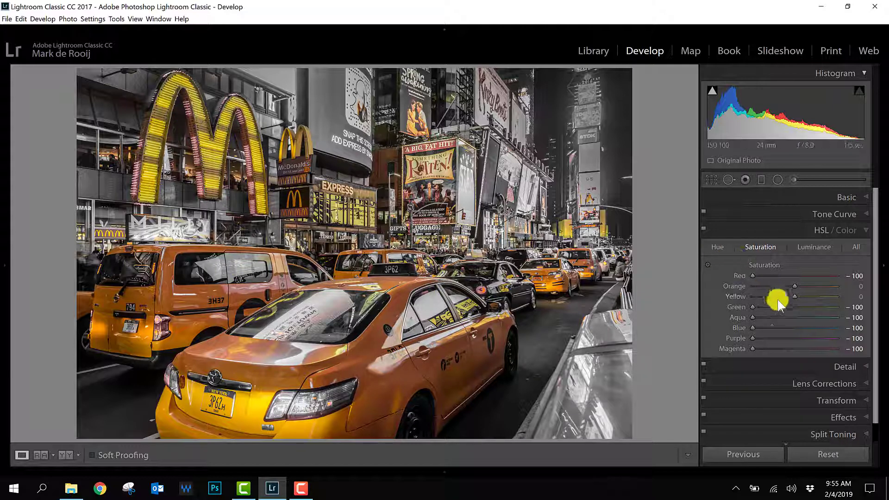
- Try Red saturation at +42, and reset it to 0
drag(754, 276, 813, 281)
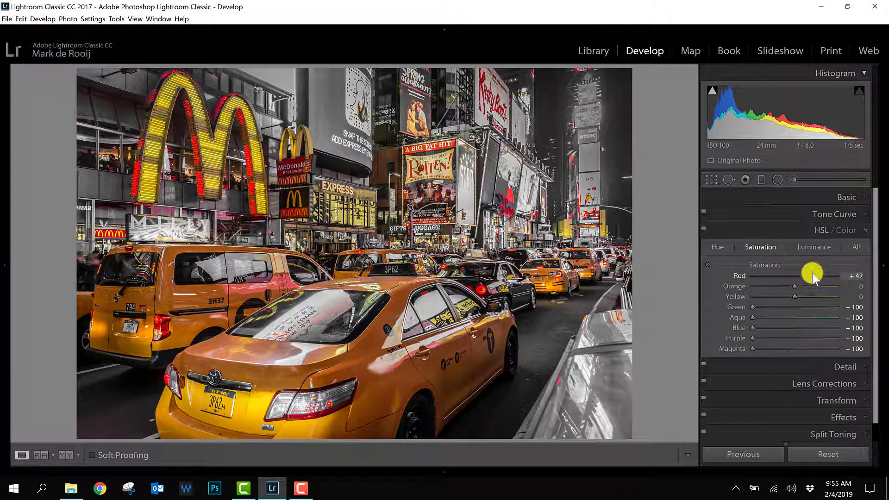
double_click(813, 274)
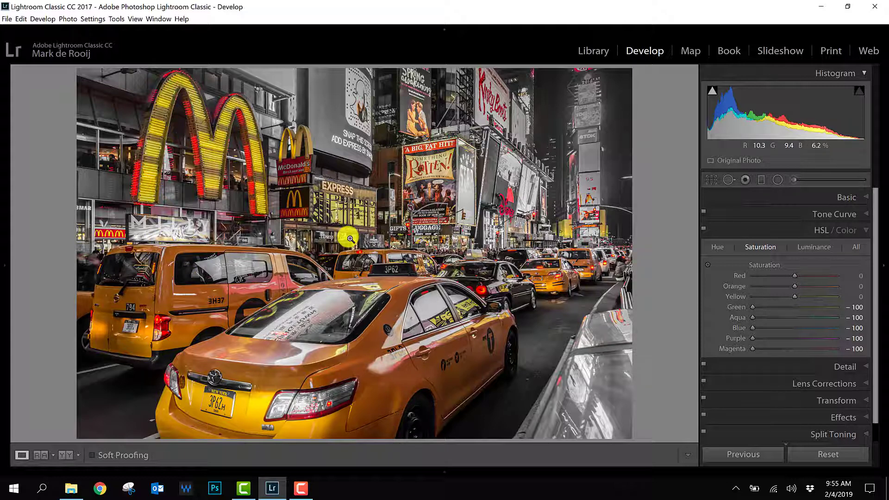
- Paint over the background buildings, billboards and distant traffic with an Adjustment Brush of size 20 and Saturation -100
click(794, 181)
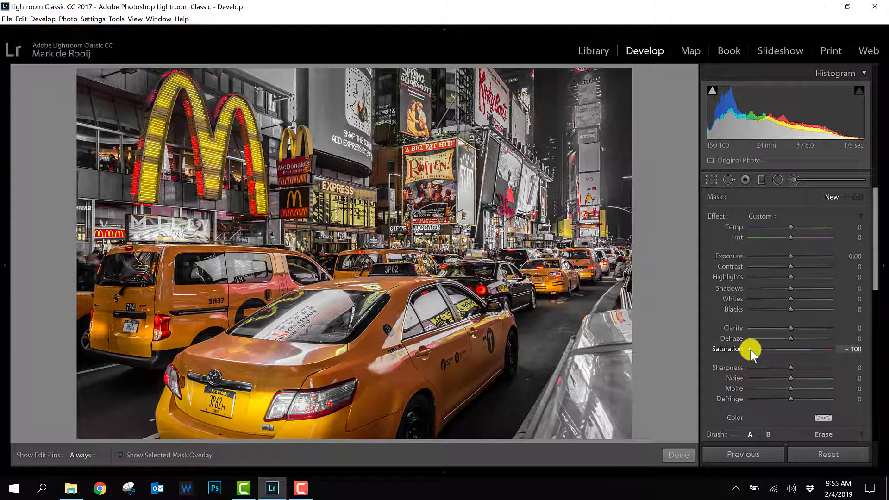
drag(877, 264, 867, 327)
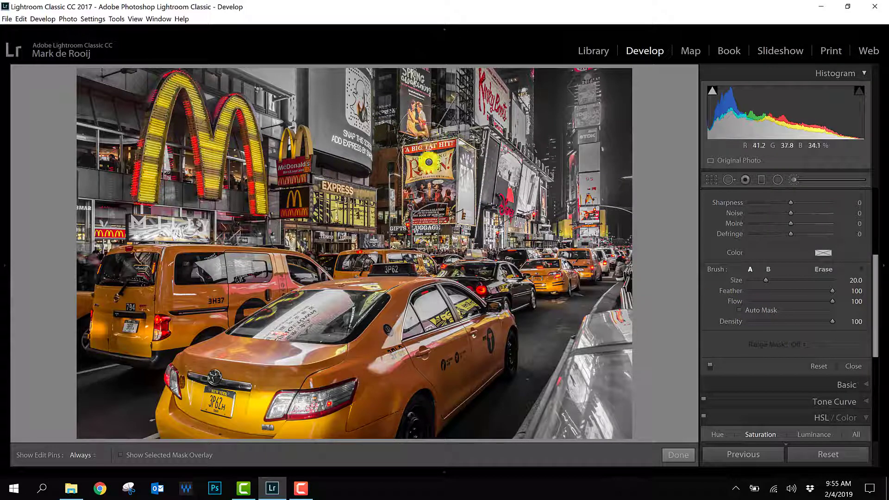
key(h)
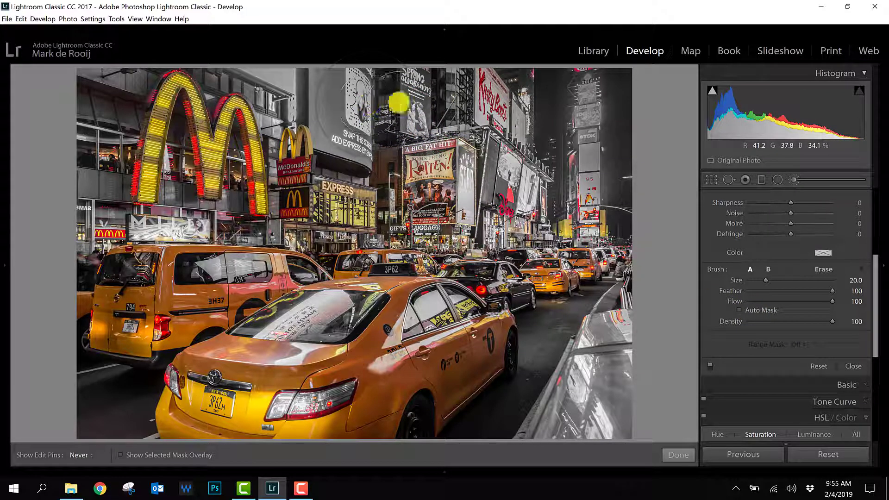
mouse_move(399, 102)
mouse_down()
mouse_move(432, 156)
mouse_move(489, 175)
mouse_move(472, 84)
mouse_move(488, 108)
mouse_move(473, 106)
mouse_move(519, 107)
mouse_move(589, 80)
mouse_move(636, 101)
mouse_move(594, 222)
mouse_move(573, 206)
mouse_move(560, 212)
mouse_move(572, 249)
mouse_move(593, 256)
mouse_move(612, 311)
mouse_move(621, 306)
mouse_move(608, 359)
mouse_move(576, 403)
mouse_move(616, 313)
mouse_move(591, 280)
mouse_move(543, 257)
mouse_move(539, 274)
mouse_move(503, 263)
mouse_move(505, 274)
mouse_move(464, 246)
mouse_move(365, 232)
mouse_move(361, 198)
mouse_move(322, 204)
mouse_move(298, 133)
mouse_move(293, 150)
mouse_move(318, 195)
mouse_move(315, 218)
mouse_move(344, 233)
mouse_move(390, 201)
mouse_move(451, 182)
mouse_move(495, 202)
mouse_move(517, 182)
mouse_move(566, 263)
mouse_move(616, 202)
mouse_move(617, 93)
mouse_move(369, 89)
mouse_move(334, 97)
mouse_move(366, 141)
mouse_up()
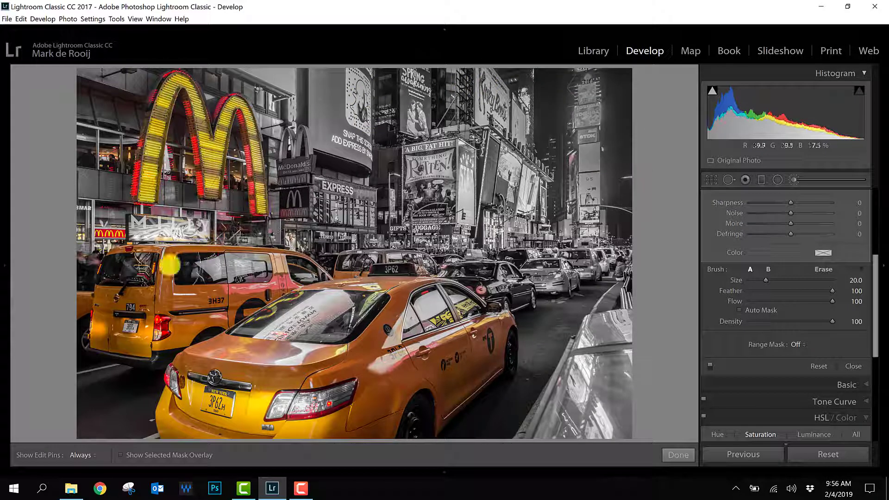
- Brush the colour out of the van and the facade around the McDonald's arches, reducing the brush size to 7 for tighter areas
mouse_move(170, 264)
mouse_down()
mouse_move(71, 327)
mouse_move(103, 296)
mouse_move(103, 246)
mouse_move(112, 243)
mouse_move(263, 250)
mouse_move(229, 254)
mouse_move(179, 296)
mouse_move(199, 300)
mouse_move(135, 332)
mouse_move(119, 327)
mouse_move(127, 313)
mouse_move(196, 307)
mouse_move(234, 278)
mouse_move(296, 252)
mouse_move(341, 250)
mouse_move(392, 232)
mouse_move(431, 242)
mouse_move(400, 223)
mouse_move(307, 253)
mouse_move(331, 230)
mouse_move(341, 182)
mouse_move(286, 87)
mouse_move(231, 146)
mouse_up()
key(h)
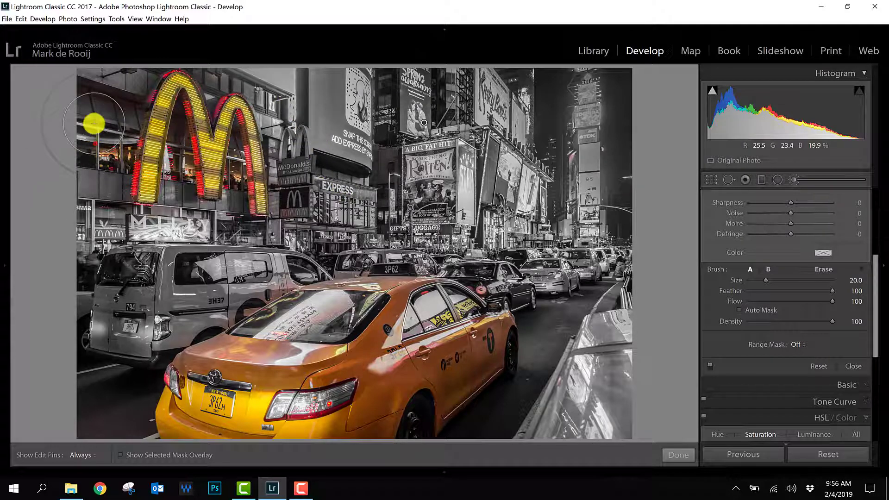
mouse_move(94, 123)
mouse_down()
mouse_move(104, 169)
mouse_move(122, 173)
mouse_move(118, 148)
mouse_move(130, 171)
mouse_move(185, 151)
mouse_move(171, 196)
mouse_move(175, 172)
mouse_move(188, 169)
mouse_move(179, 119)
mouse_move(174, 185)
mouse_move(175, 146)
mouse_move(237, 199)
mouse_move(235, 139)
mouse_move(231, 197)
mouse_move(237, 174)
mouse_move(239, 183)
mouse_move(218, 226)
mouse_up()
key(bracketleft)
mouse_move(179, 183)
mouse_down()
mouse_move(173, 217)
mouse_move(149, 229)
mouse_move(144, 218)
mouse_move(154, 219)
mouse_move(94, 215)
mouse_move(92, 208)
mouse_move(159, 226)
mouse_move(257, 231)
mouse_move(235, 245)
mouse_move(262, 246)
mouse_move(363, 120)
mouse_move(448, 139)
mouse_move(463, 185)
mouse_up()
drag(479, 216, 462, 209)
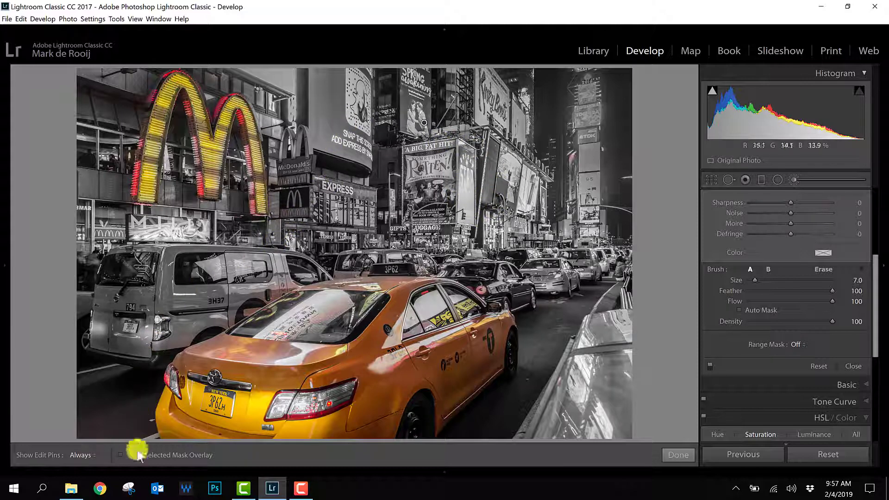
- Check the coverage of the painted area with the selected mask overlay, and hide the overlay again
click(122, 454)
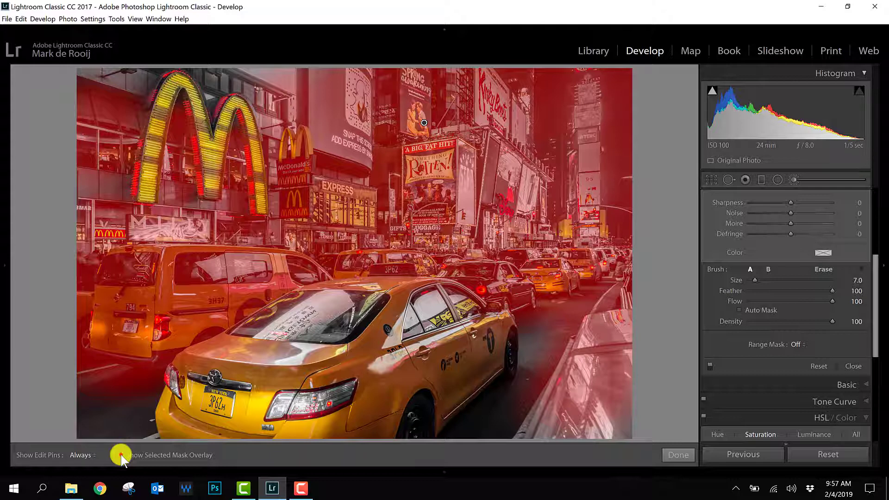
click(121, 455)
key(h)
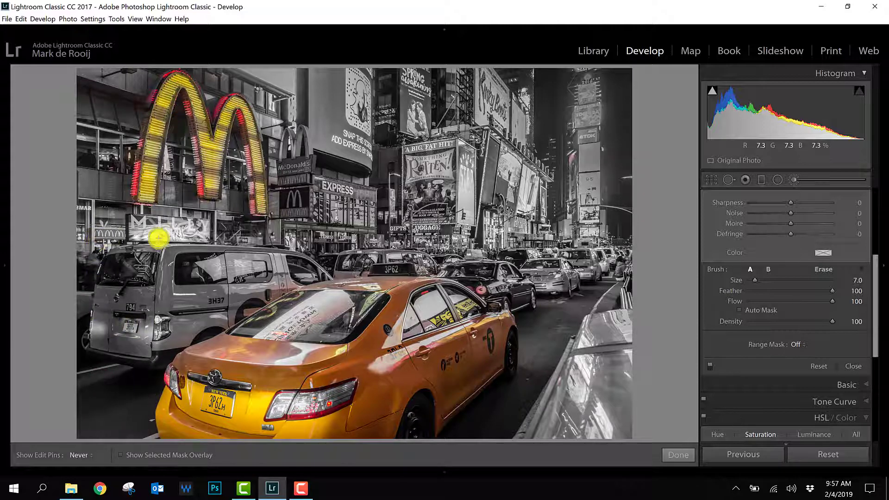
key(h)
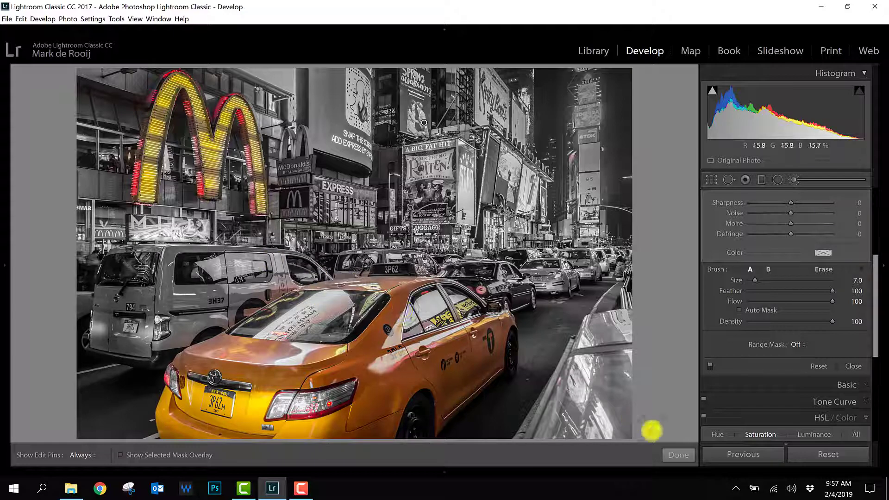
- Finish the brush adjustment, inspect the taxi's roof up close, and reselect the existing brush pin for editing
click(675, 456)
click(331, 290)
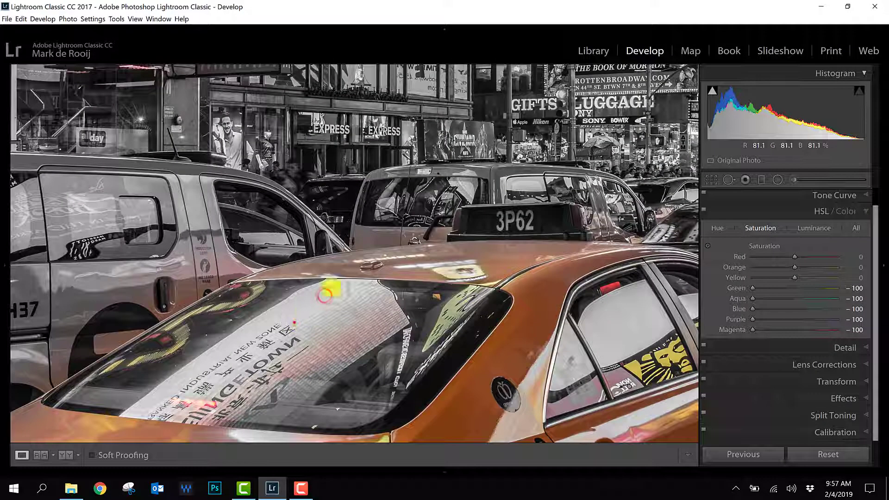
drag(331, 290, 420, 195)
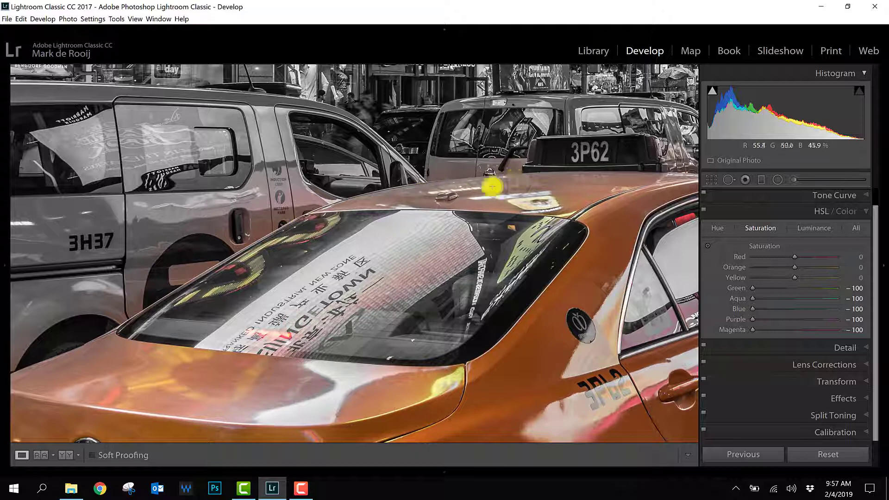
click(792, 180)
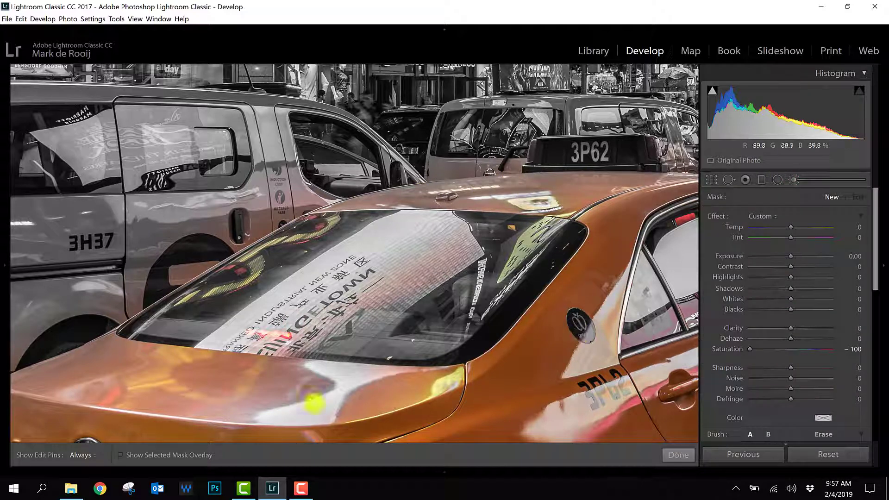
mouse_move(10, 253)
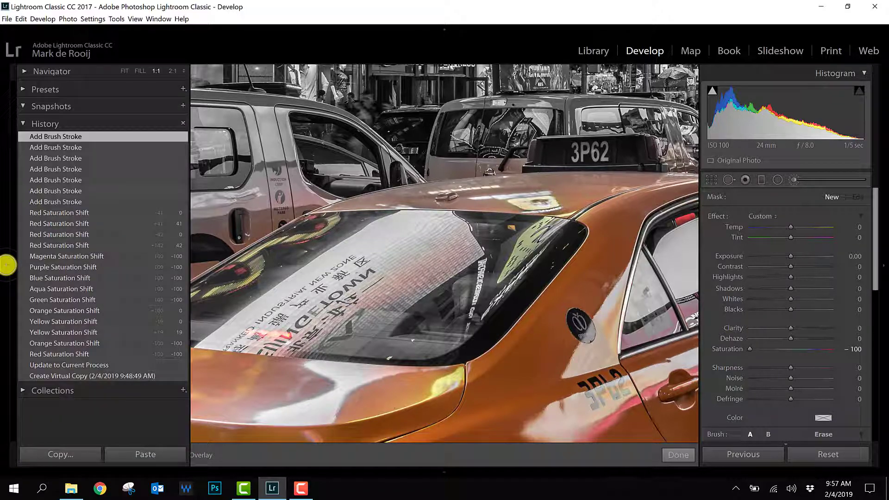
click(128, 72)
key(F7)
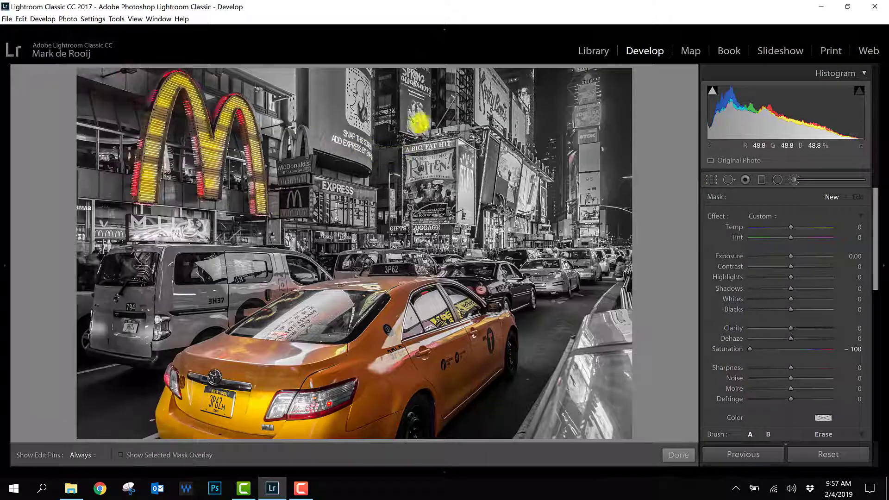
click(423, 122)
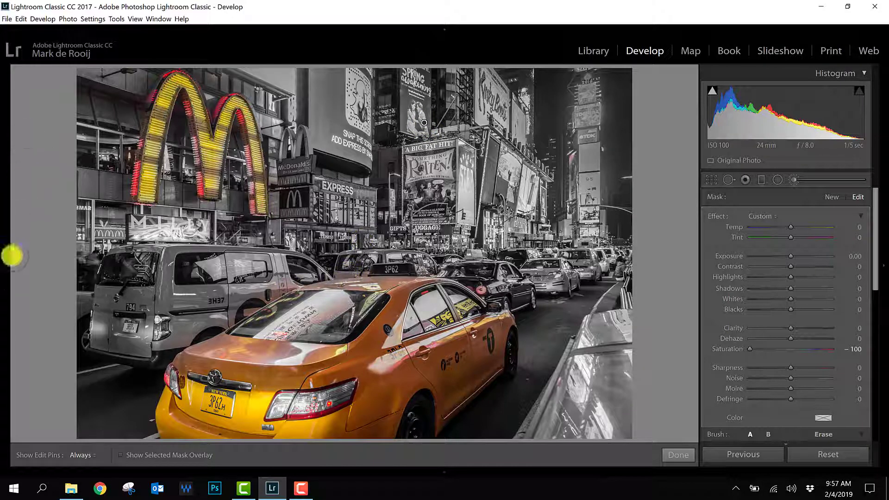
- Erase the brush mask along the front taxi's roof edge to restore its orange colour
mouse_move(10, 254)
click(157, 71)
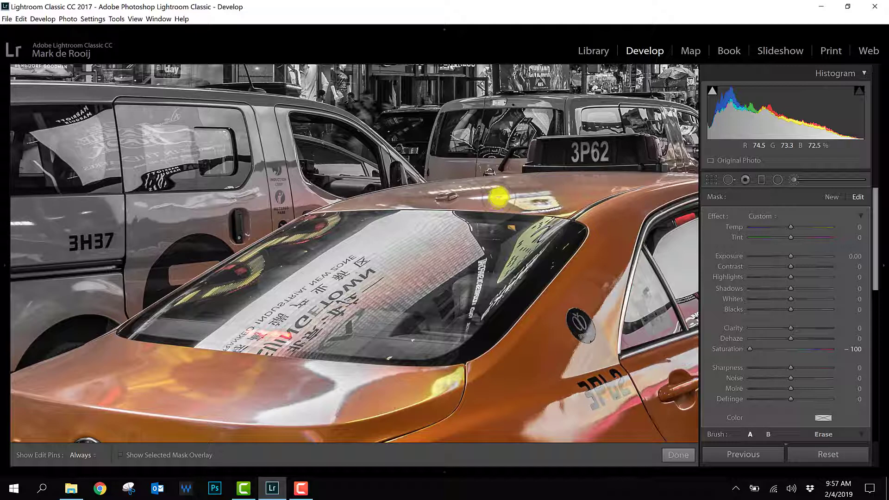
key(alt)
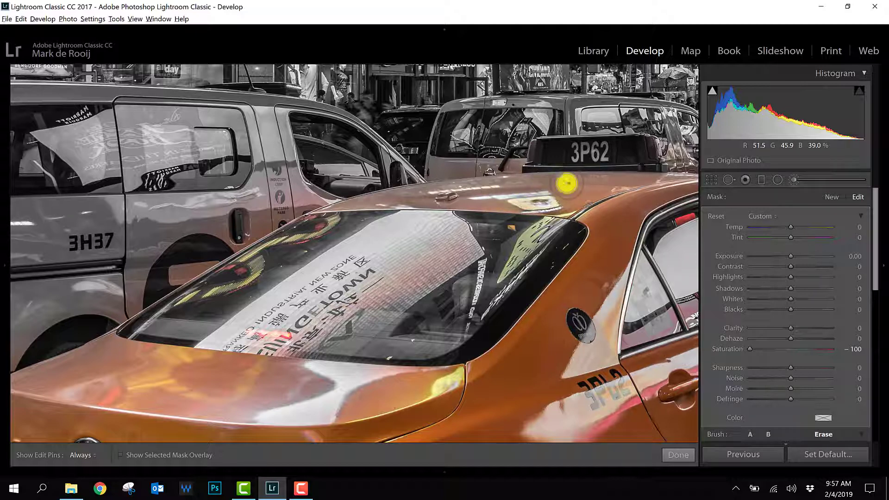
key(h)
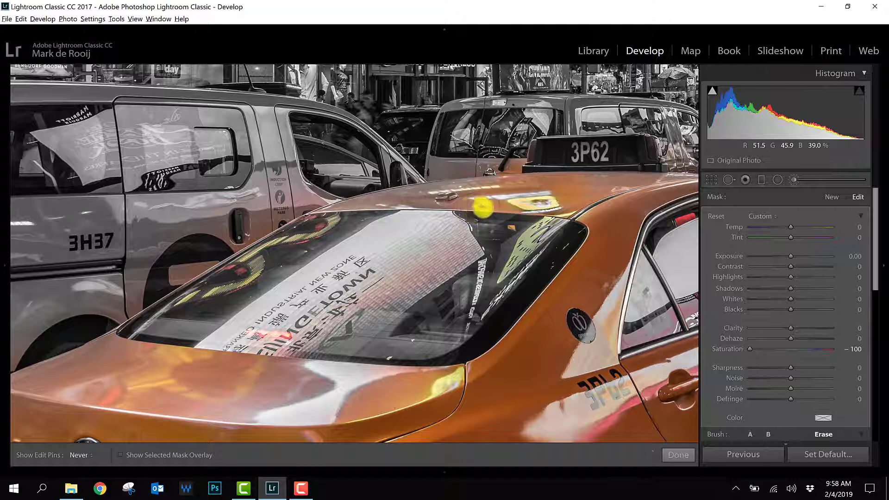
mouse_move(406, 217)
mouse_down()
mouse_move(347, 229)
mouse_move(384, 223)
mouse_move(384, 214)
mouse_move(344, 216)
mouse_move(318, 227)
mouse_move(138, 331)
mouse_move(287, 241)
mouse_move(387, 199)
mouse_move(606, 170)
mouse_up()
key(h)
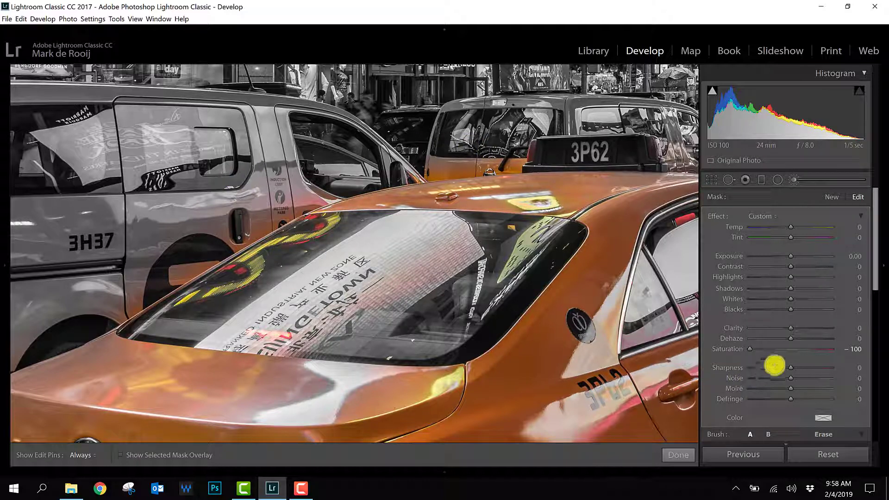
- Desaturate the vehicles directly behind the taxi's roof edge with a size 11 Auto Mask brush, and turn Auto Mask off
scroll(784, 358, down, 3)
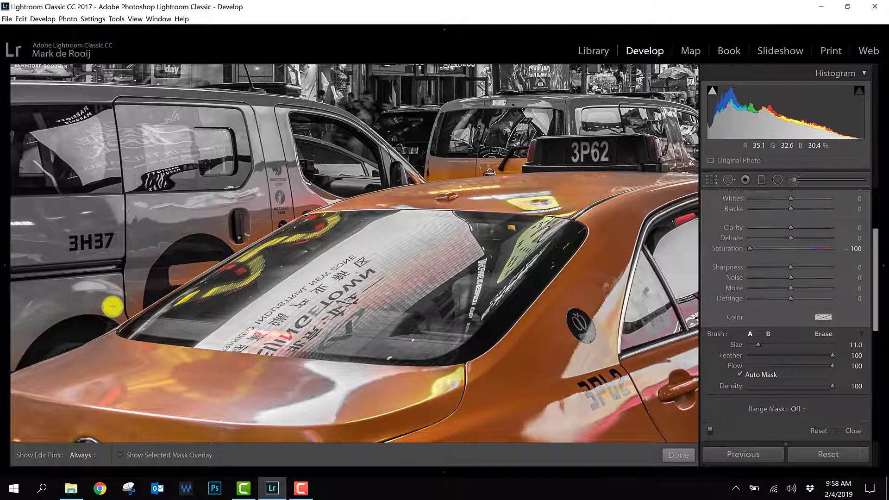
key(h)
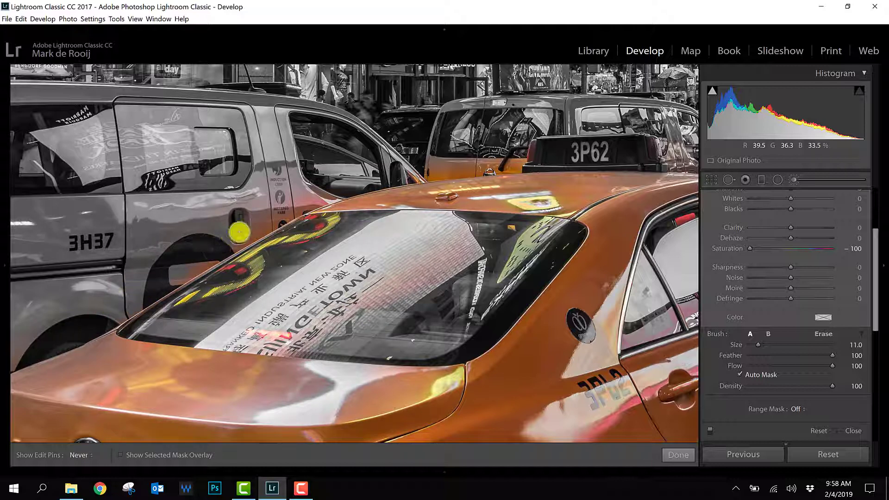
drag(314, 183, 510, 159)
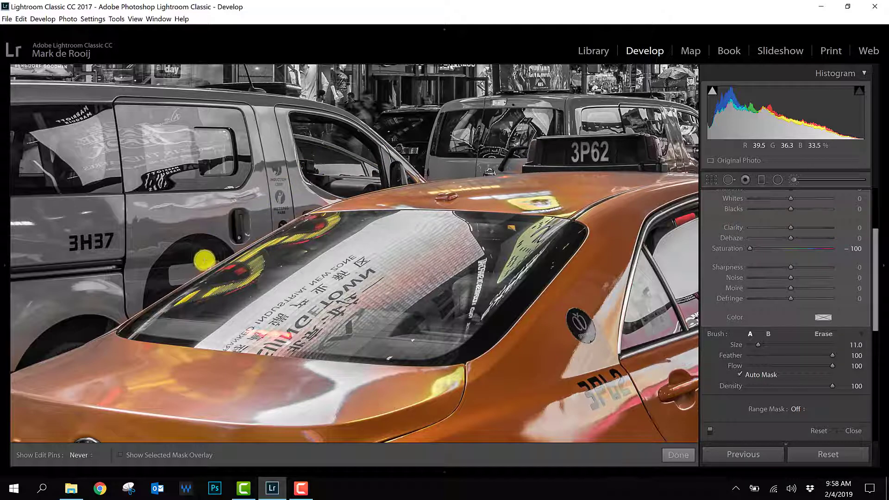
key(h)
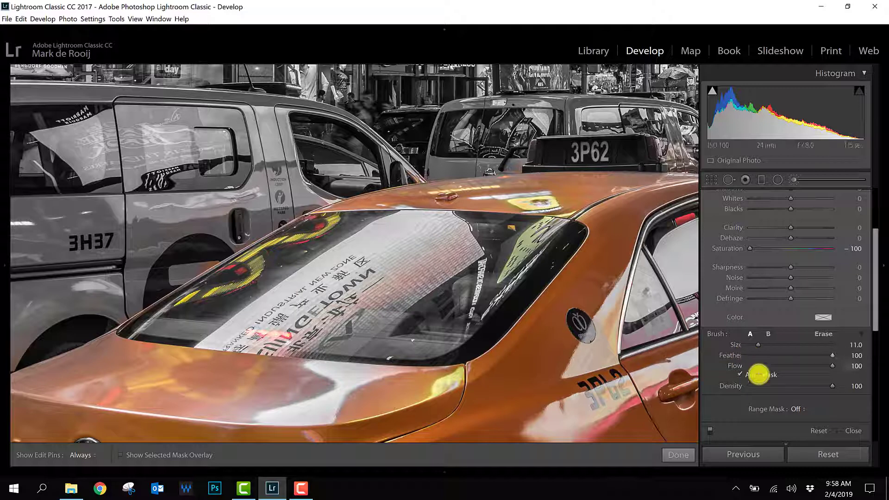
click(759, 374)
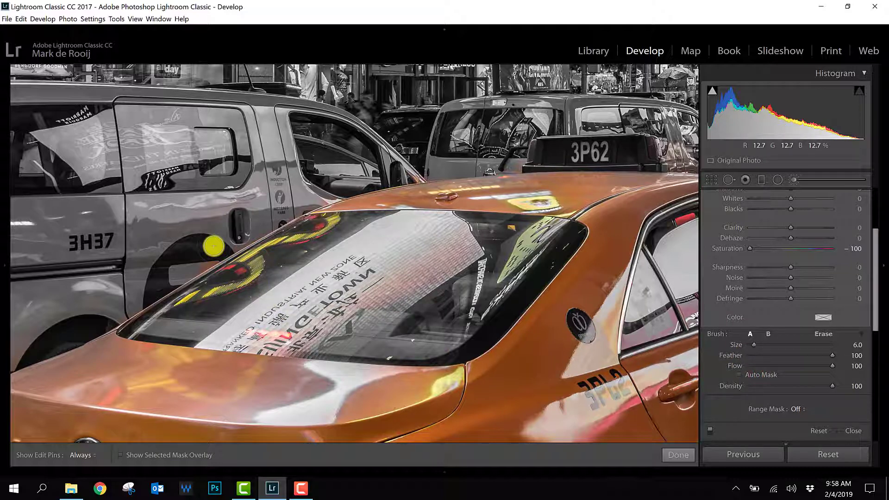
- Paint over the van area beside the taxi's rear window with the size 6 desaturation brush, hiding the edit pins while painting
key(h)
click(210, 257)
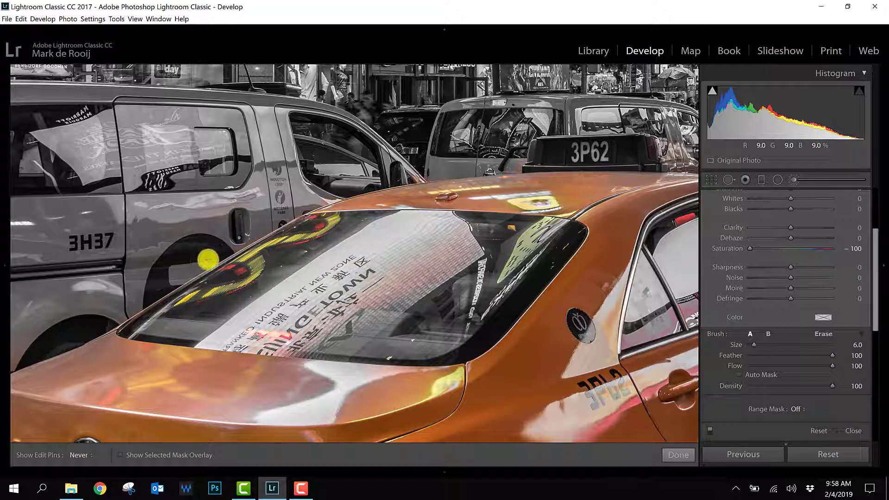
key(h)
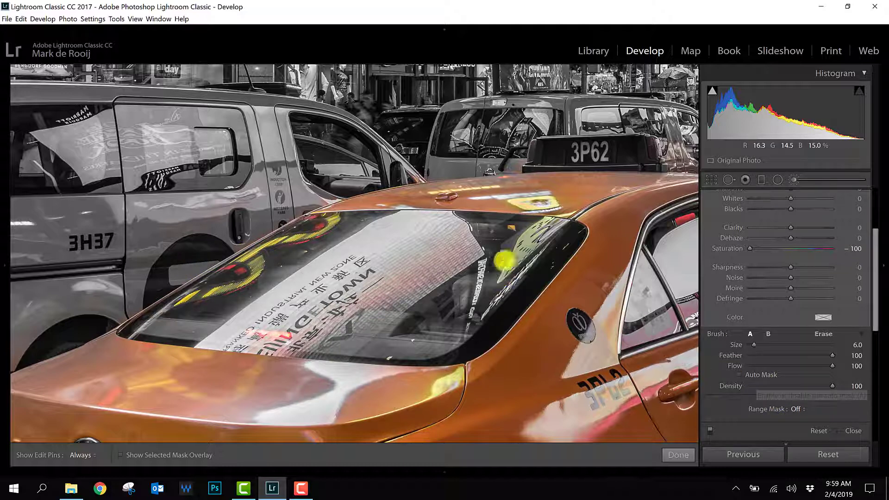
- Fit the whole photo in view to check the desaturated areas, and finish the brush adjustment
mouse_move(4, 262)
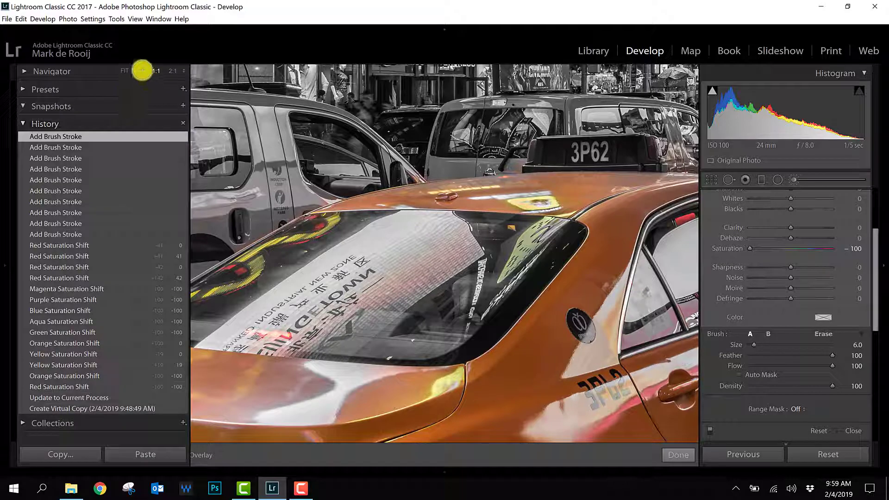
click(124, 71)
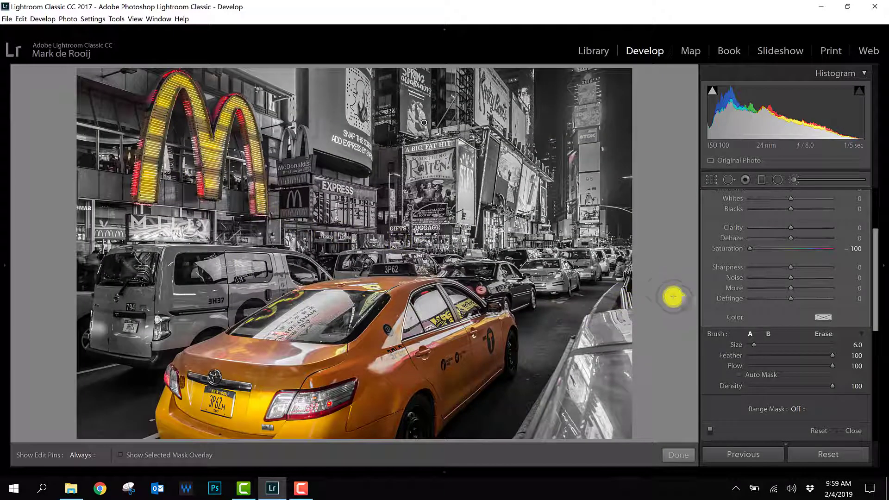
drag(874, 261, 875, 179)
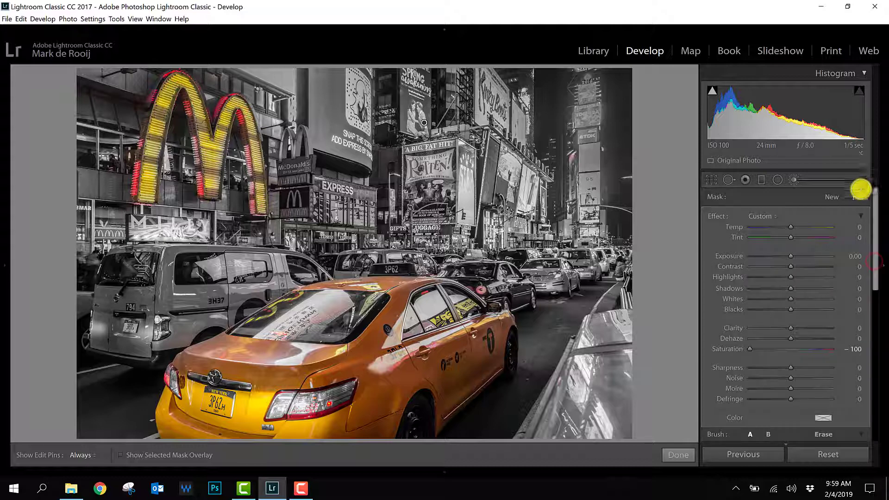
click(681, 455)
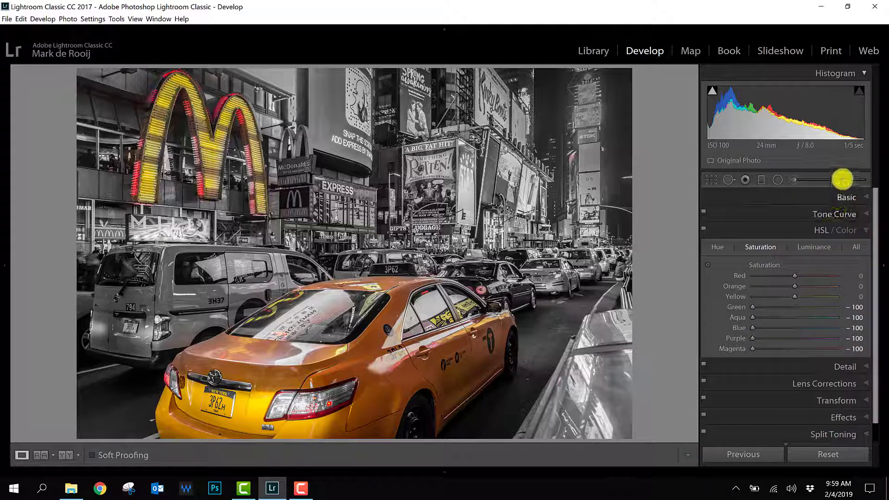
- Set the HSL saturation to +17 for Red, +7 for Orange and +36 for Yellow
click(835, 193)
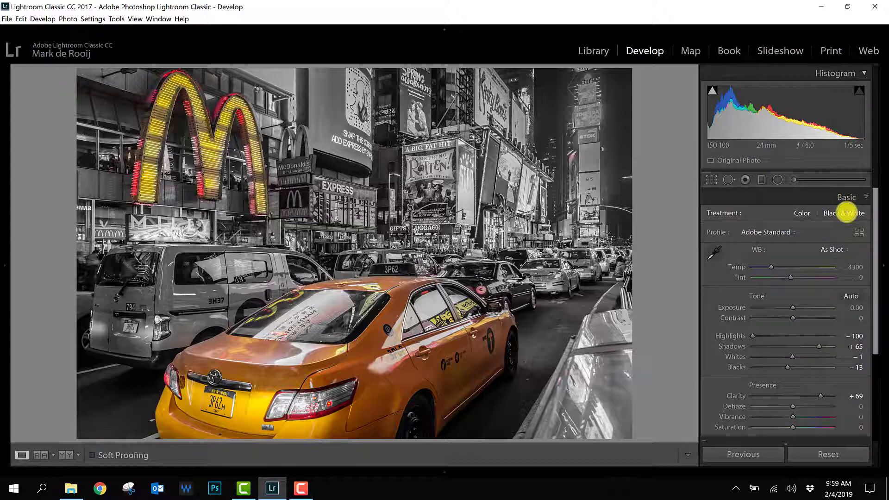
click(850, 197)
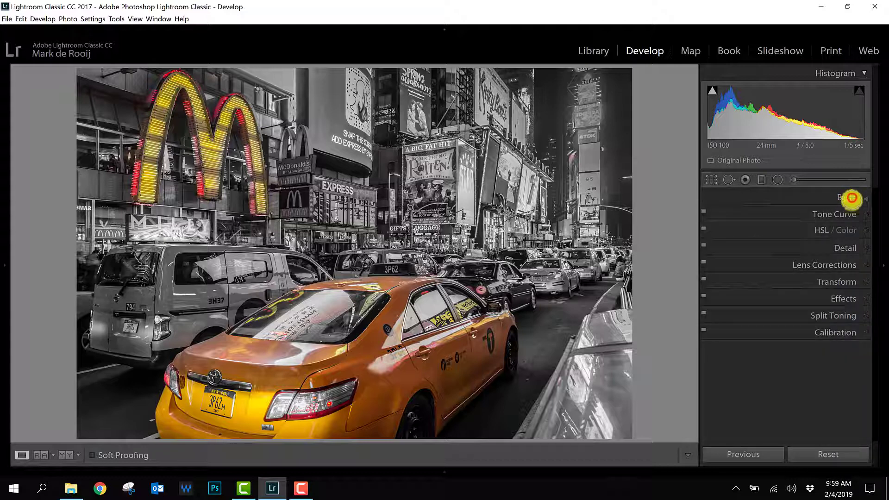
click(796, 228)
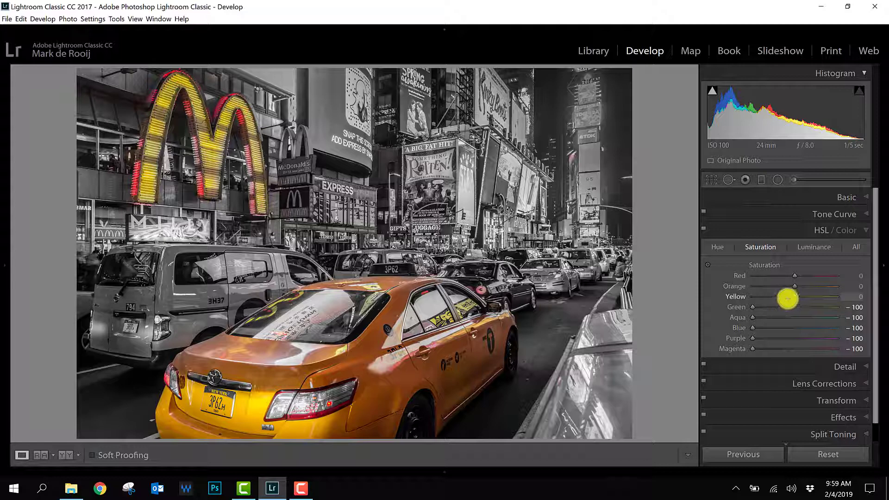
drag(793, 297, 793, 274)
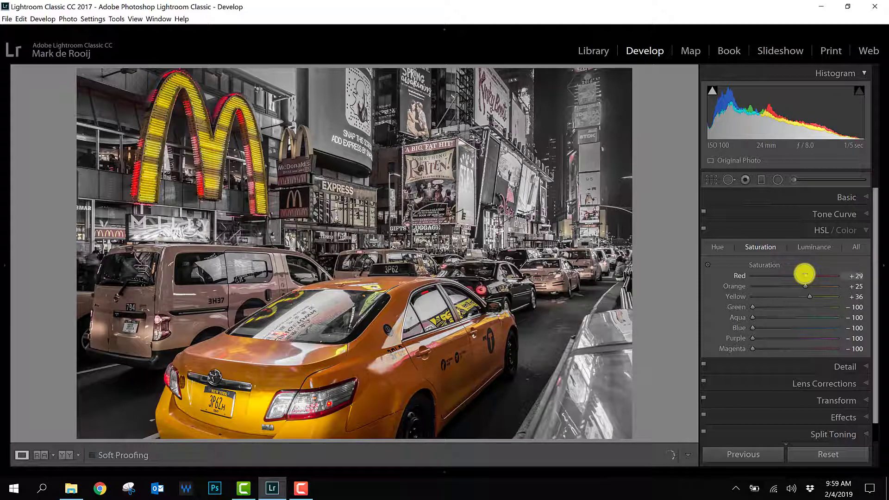
drag(805, 287, 798, 285)
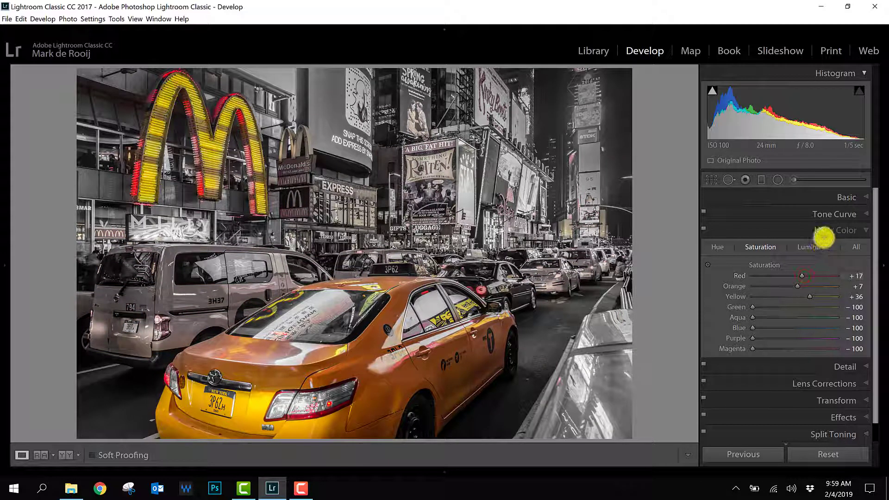
- Reactivate the Adjustment Brush with a new mask at saturation -100
click(784, 232)
click(803, 181)
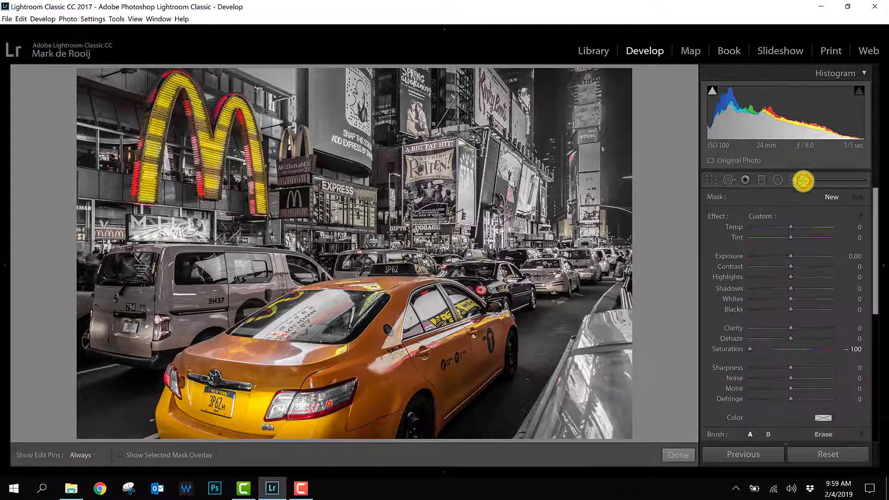